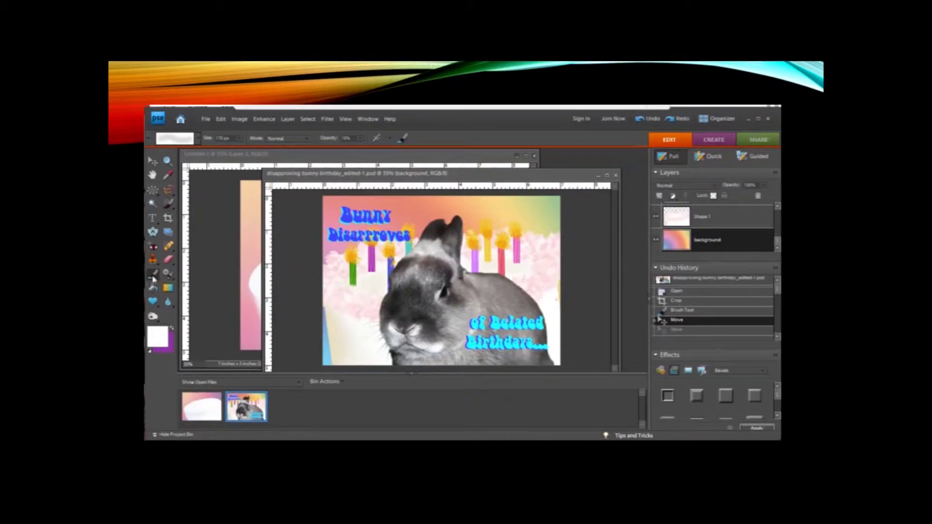
Step: Browse the brush libraries, load Pen Pressure Brushes and pick one of its tips at about 40 px
left_click(192, 140)
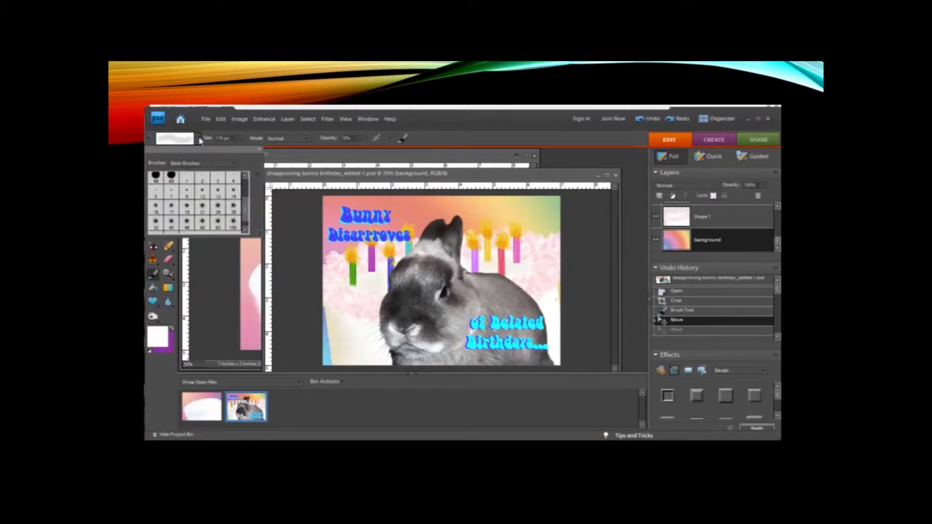
left_click(194, 163)
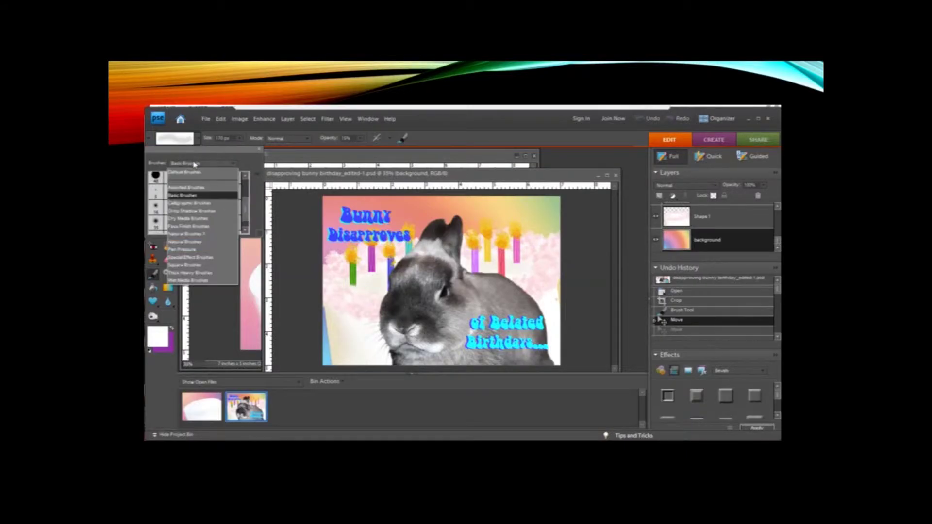
left_click(186, 187)
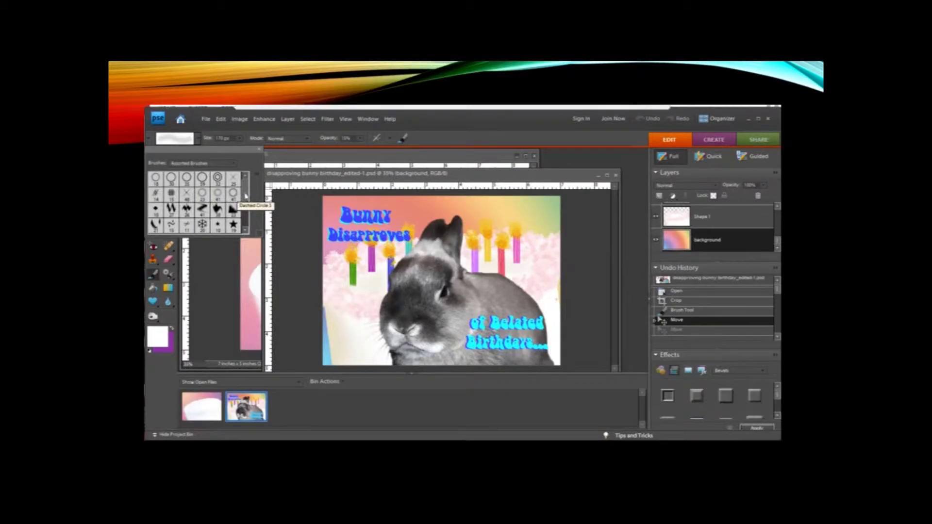
left_click_drag(245, 199, 246, 220)
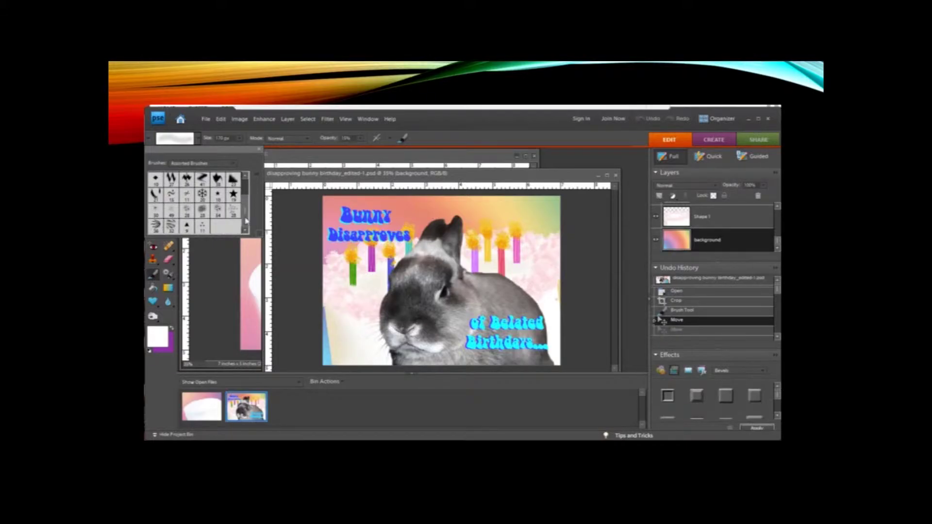
left_click(200, 166)
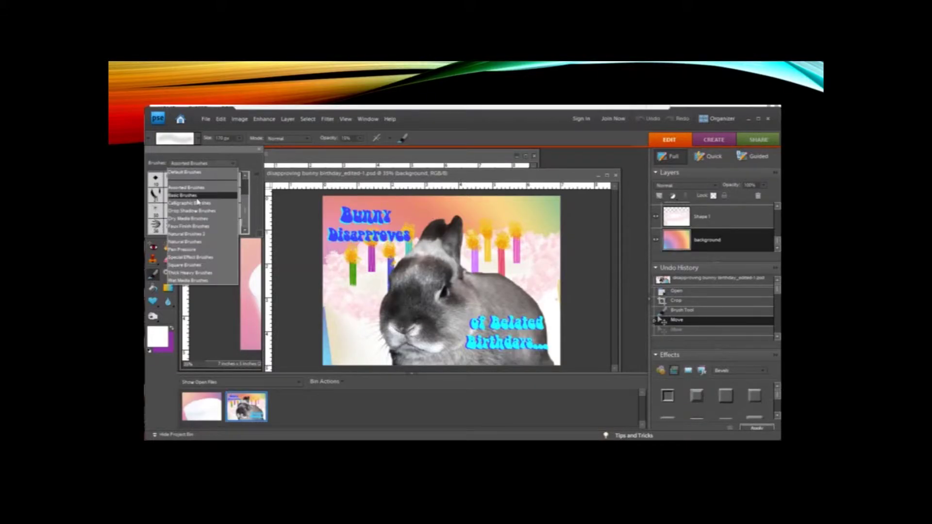
left_click(193, 229)
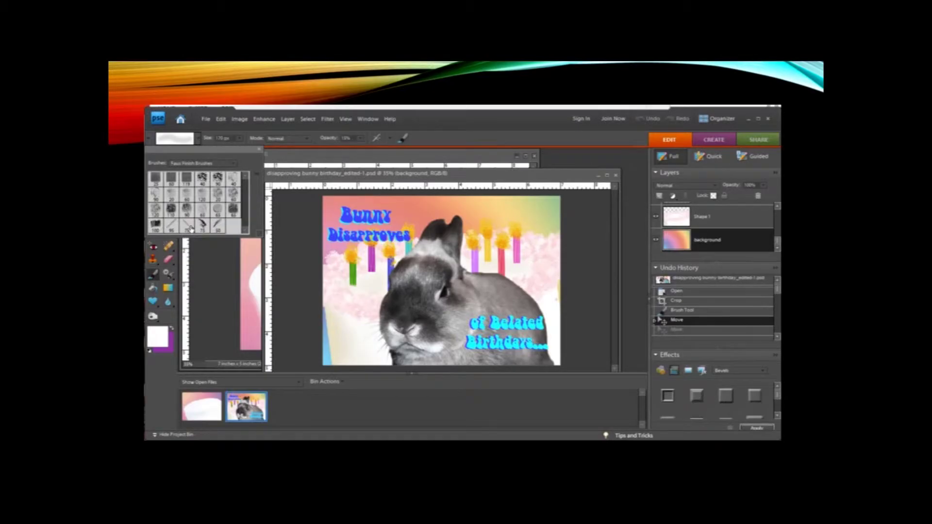
left_click(203, 164)
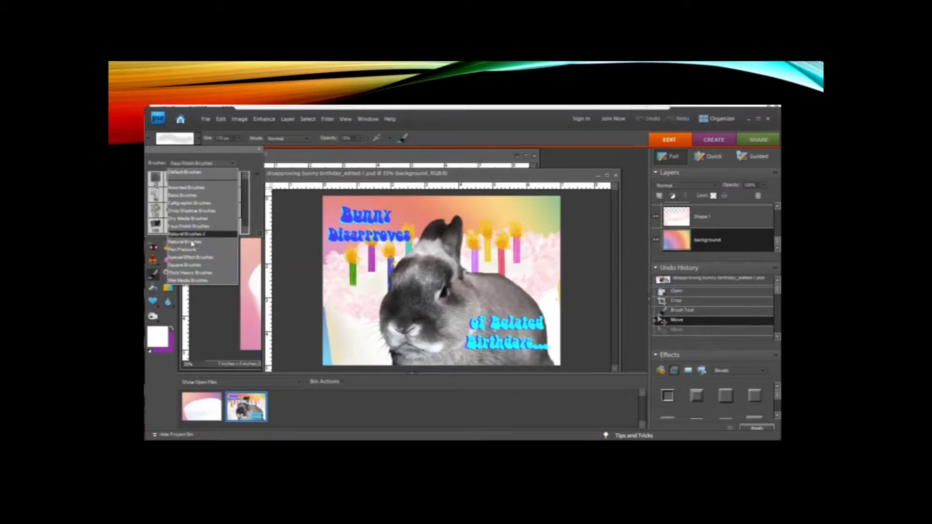
left_click(192, 250)
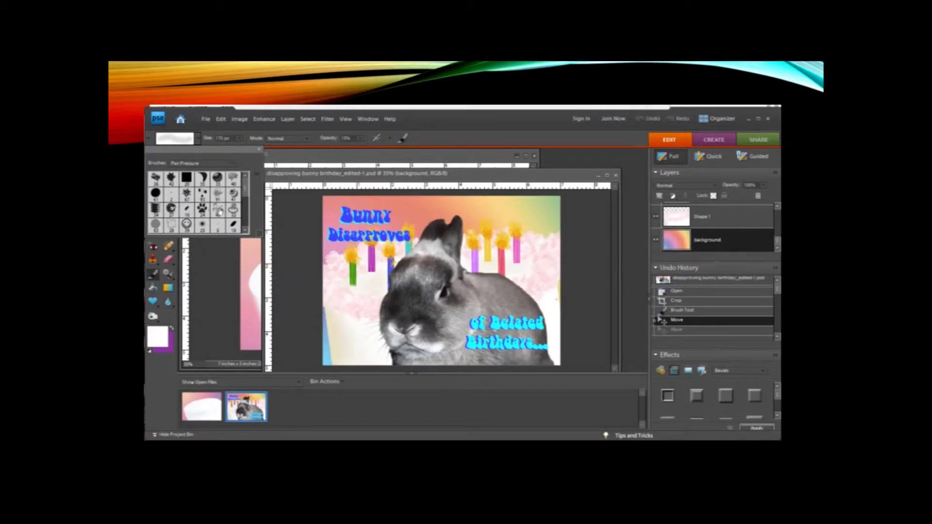
left_click(218, 210)
left_click(242, 141)
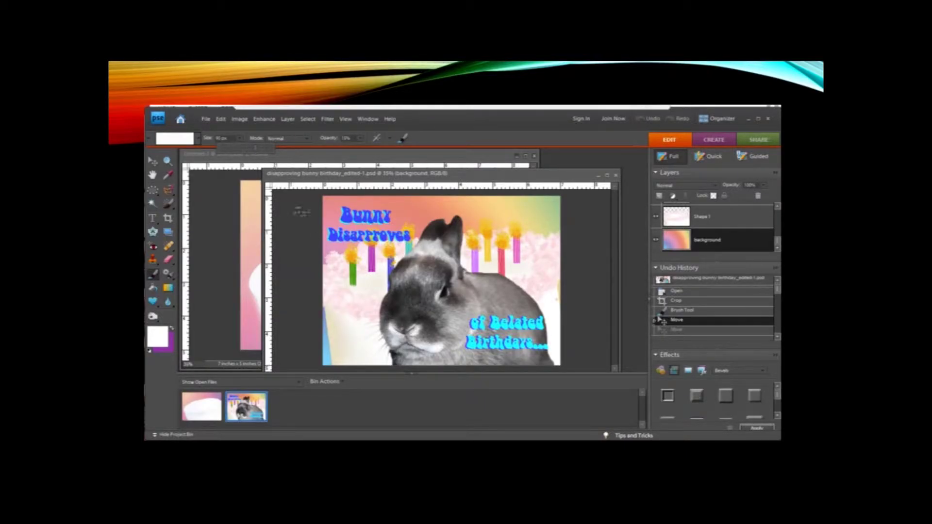
Step: On Untitled-1, enlarge the brush to about 491 px and stamp a first music note
left_click(260, 154)
left_click(243, 142)
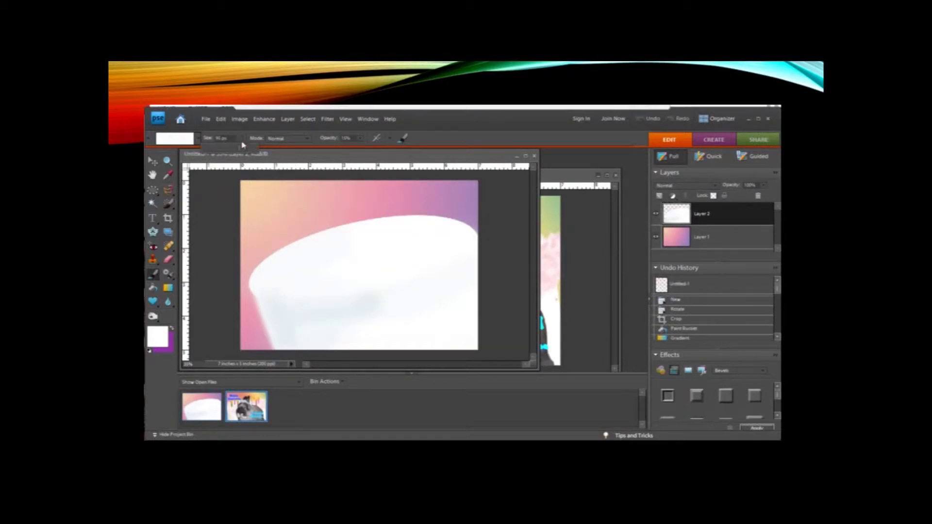
left_click_drag(246, 153, 252, 154)
left_click(272, 221)
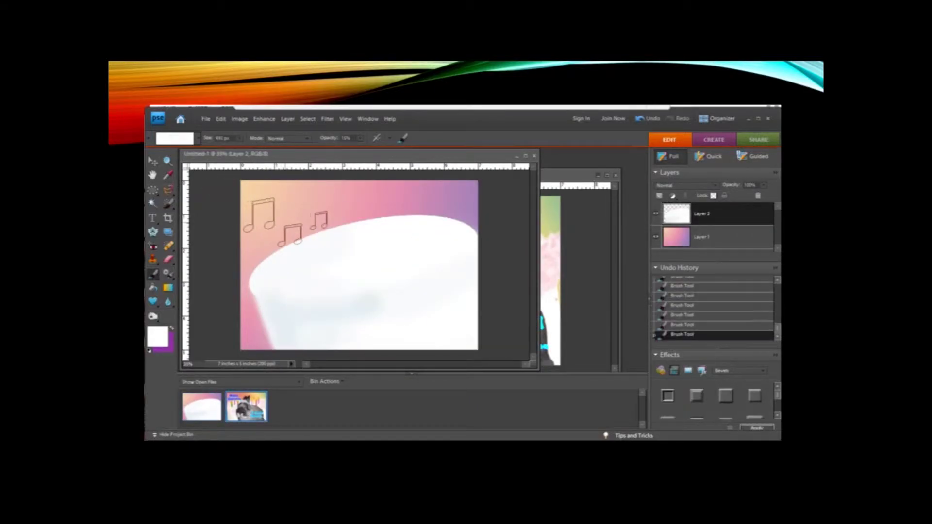
Step: Switch to purple, stamp faint music notes across the white area, then show the bunny card
left_click(171, 329)
left_click(267, 226)
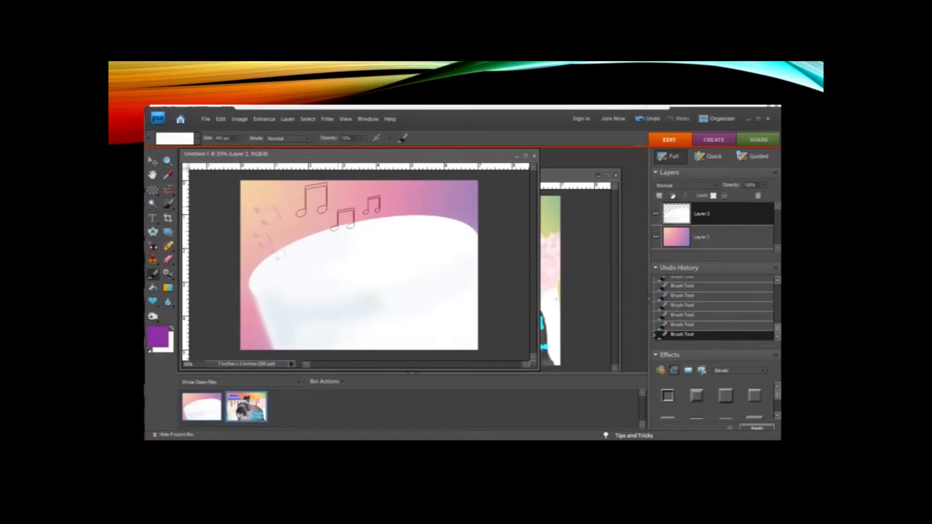
left_click(333, 207)
left_click(311, 243)
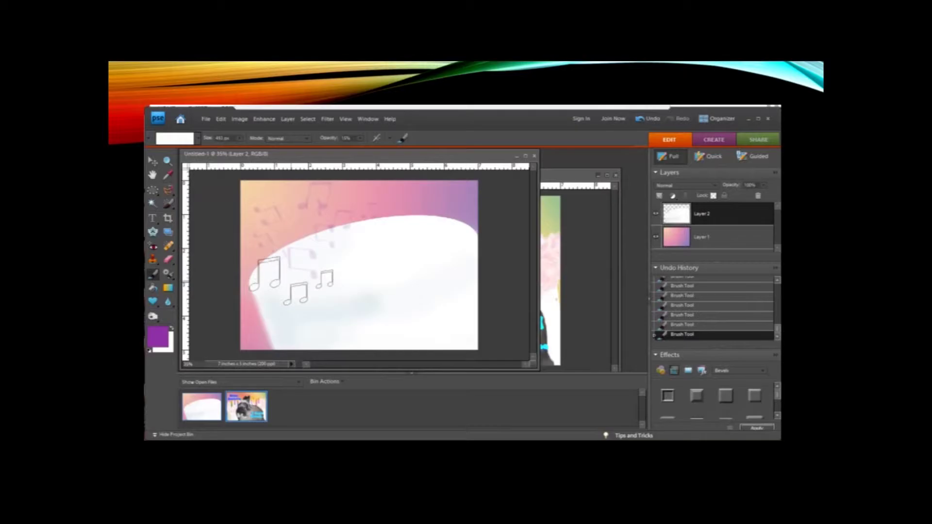
mouse_move(291, 272)
left_mouse_down()
mouse_move(360, 252)
mouse_move(403, 276)
mouse_move(441, 239)
mouse_move(435, 228)
mouse_move(364, 264)
mouse_move(305, 317)
left_mouse_up()
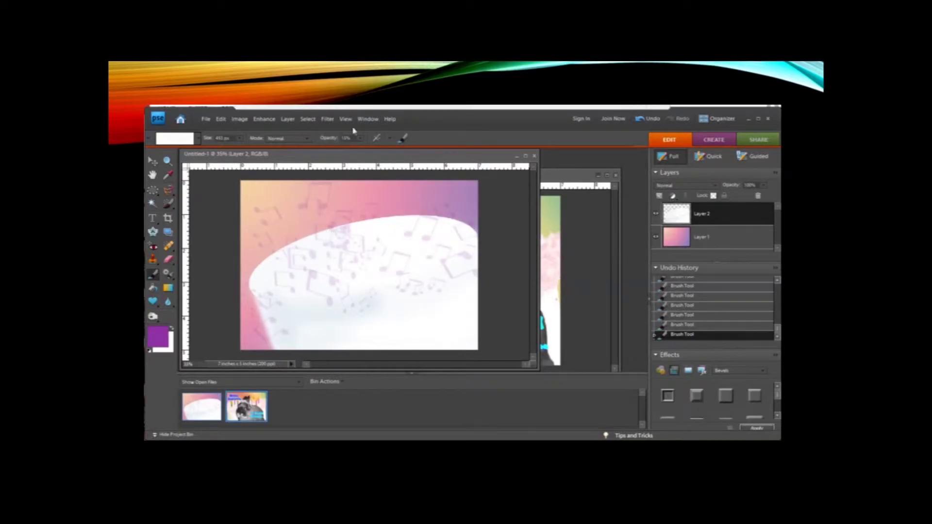
left_click(587, 174)
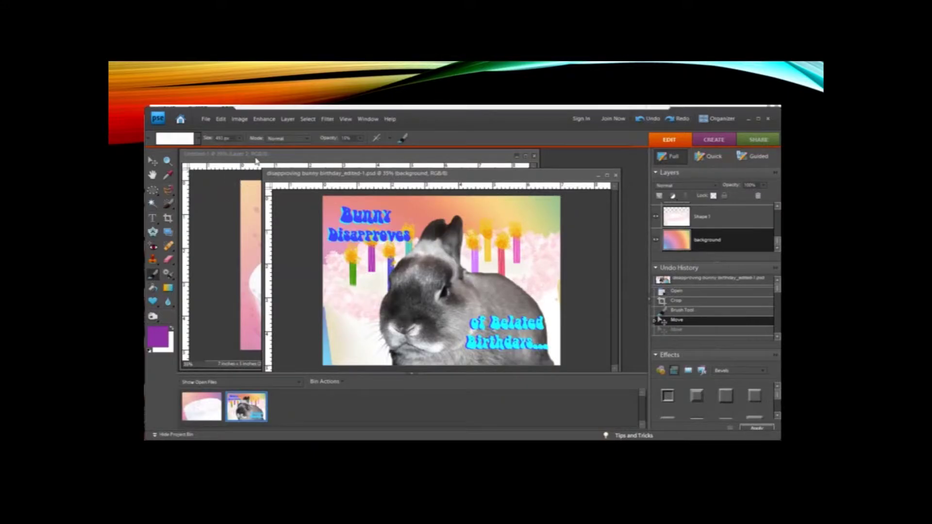
Step: On Untitled-1, browse the Square, Drop Shadow and Faux Finish brush libraries
left_click(256, 160)
left_click(198, 140)
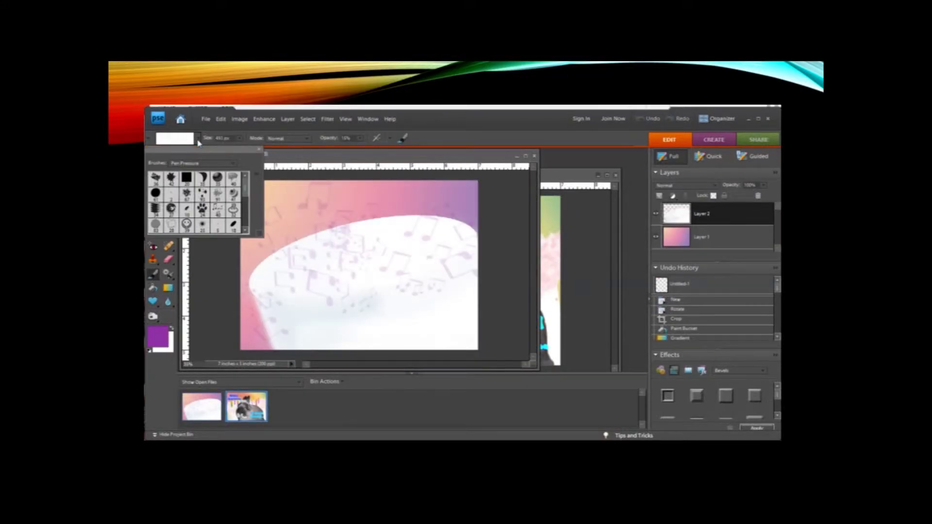
left_click(229, 164)
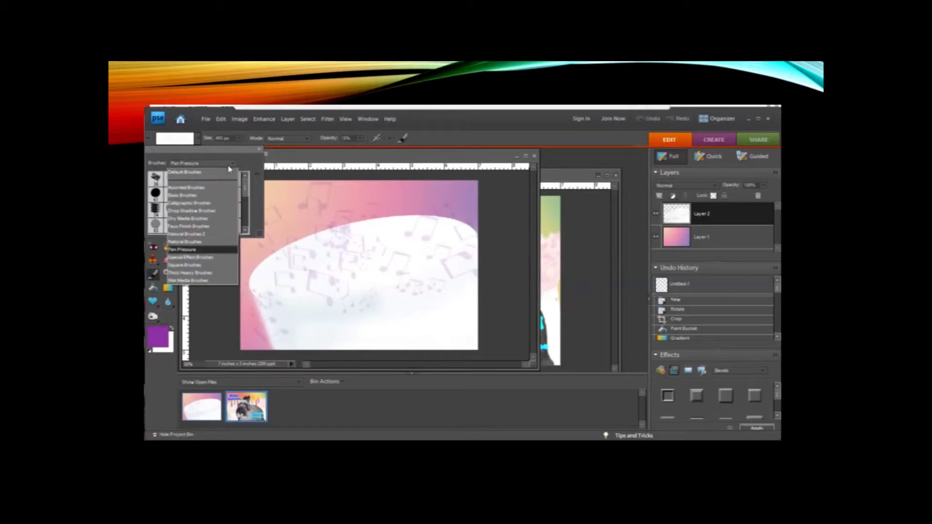
left_click(202, 266)
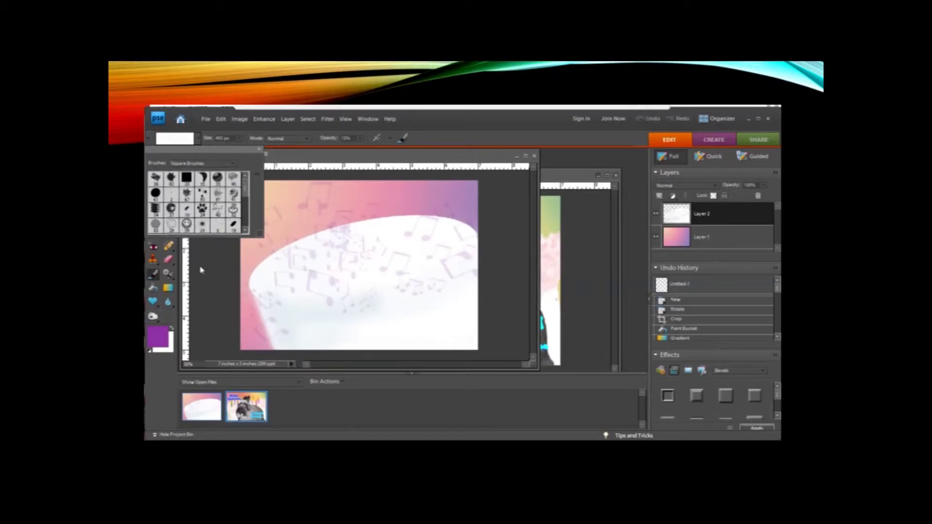
left_click(210, 165)
left_click(200, 210)
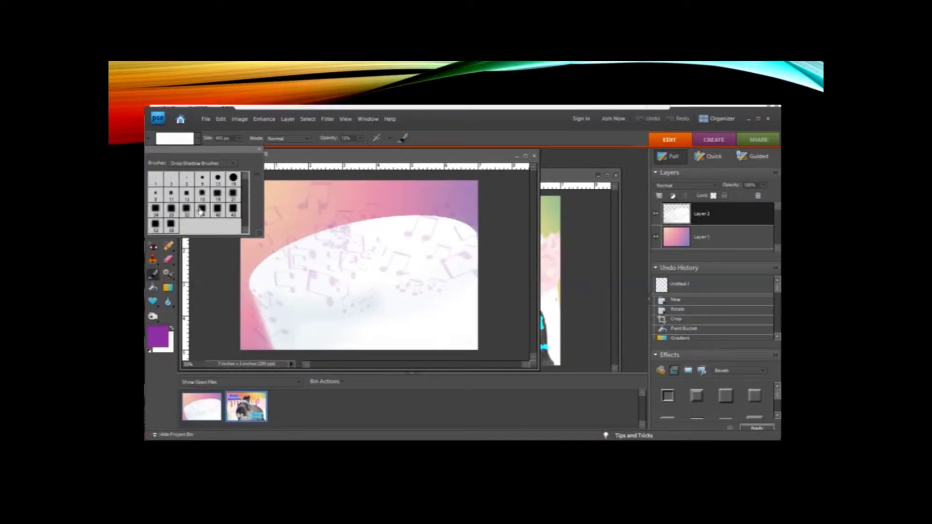
left_click(207, 167)
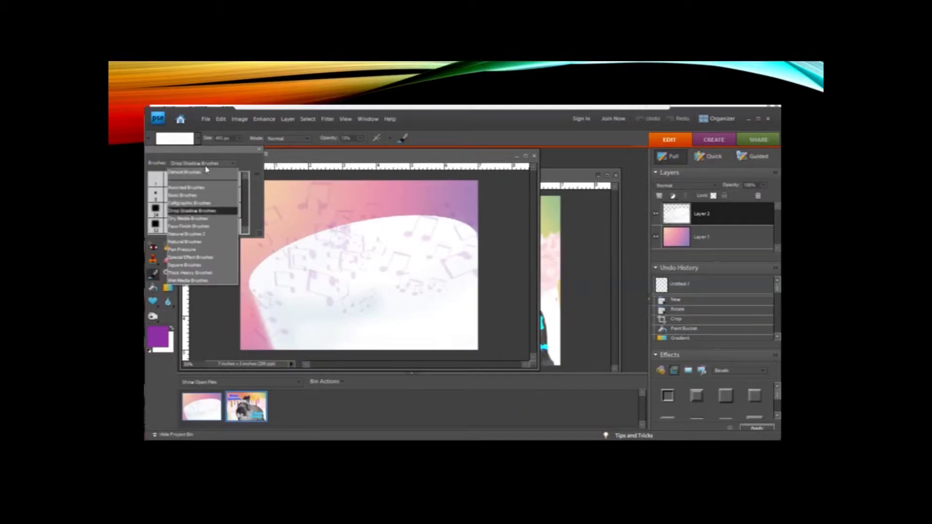
left_click(199, 227)
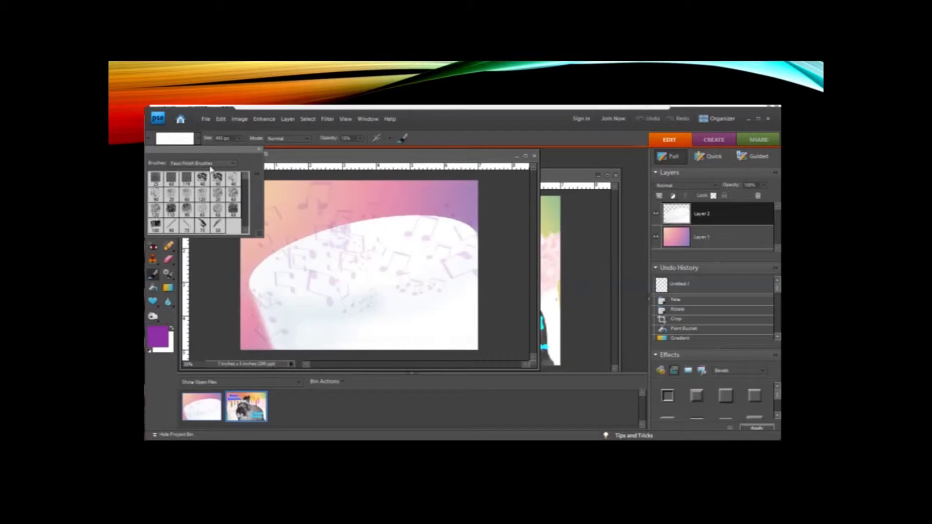
Step: Load Special Effect Brushes, choose the 69 px tip, and set brush opacity to 100%
left_click(209, 163)
left_click(199, 234)
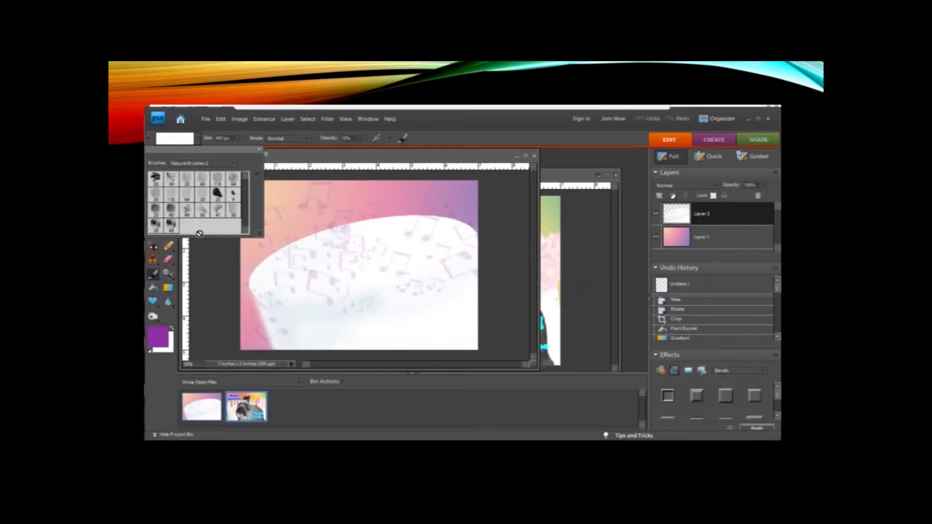
left_click(205, 167)
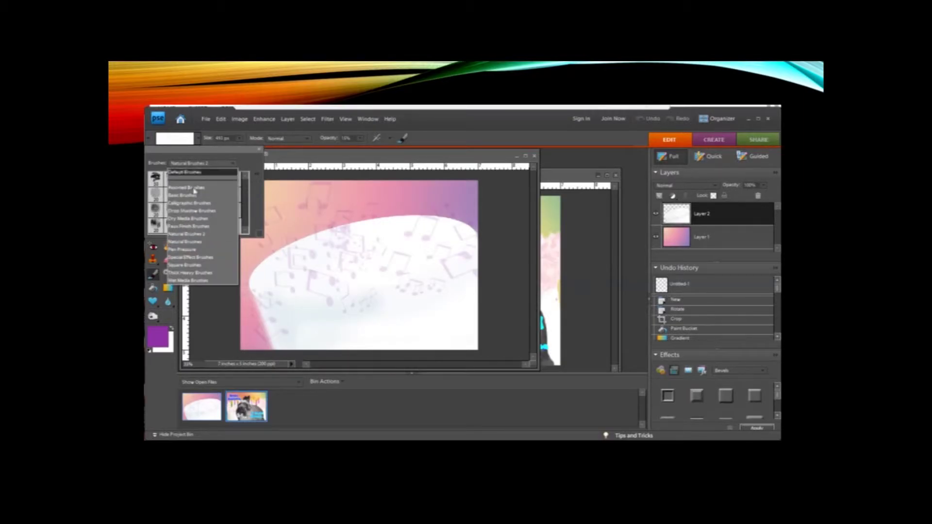
left_click(192, 243)
left_click(206, 164)
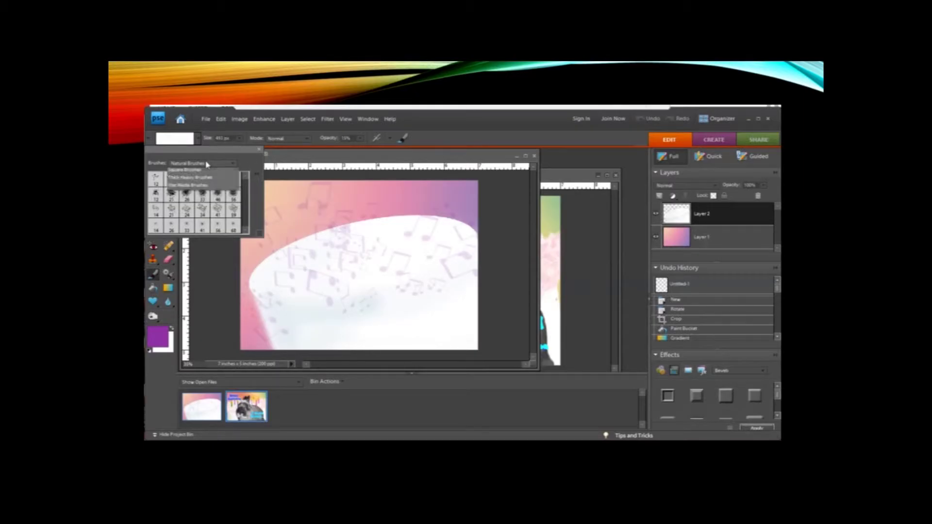
left_click(188, 261)
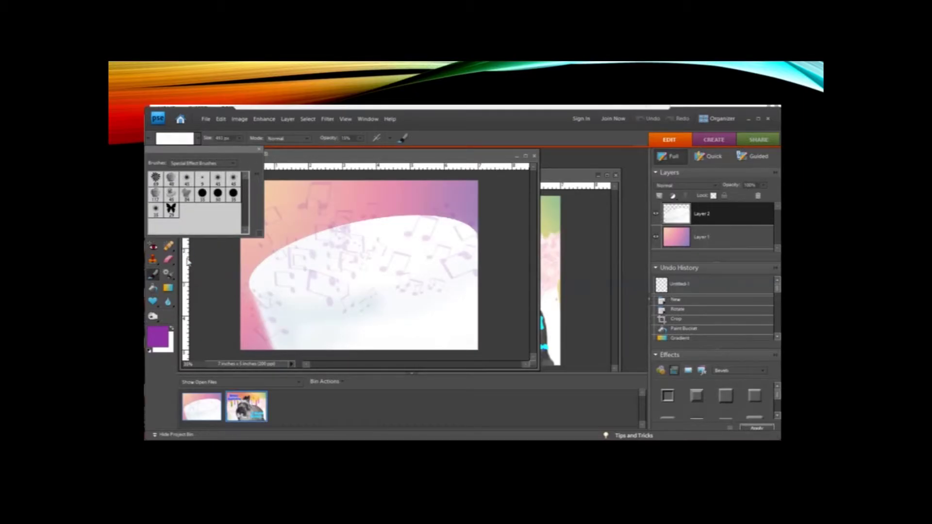
left_click(155, 179)
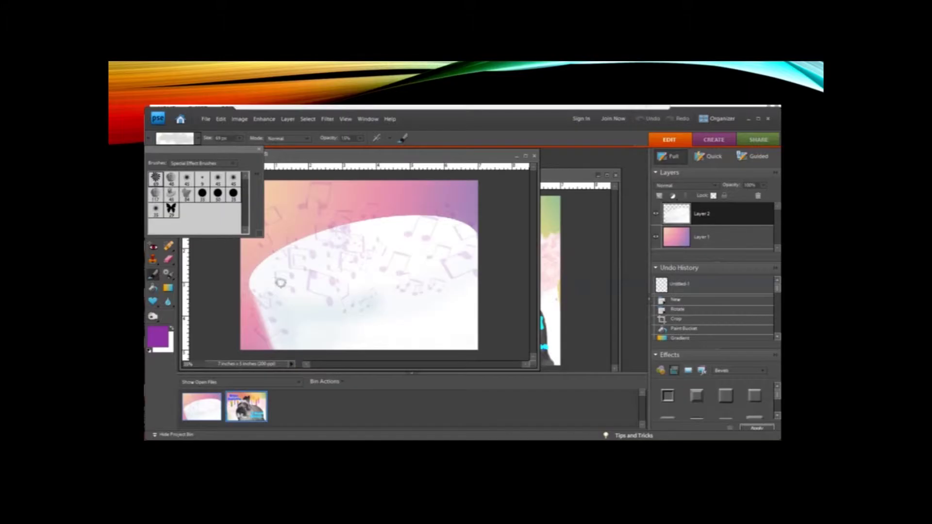
left_click(253, 279)
left_click(260, 273)
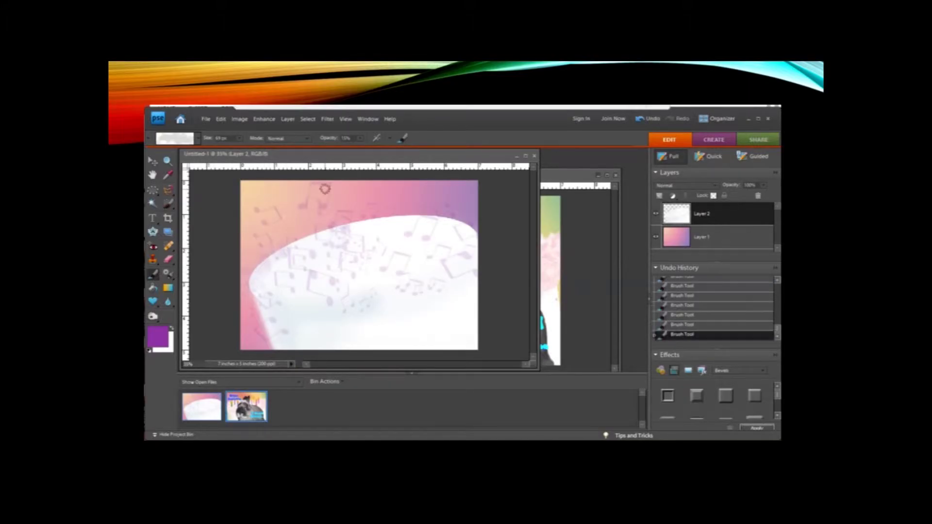
left_click(361, 139)
Step: Set the foreground colour to violet 7549f2 and brush an oval icing ring around the cake top
left_click(171, 330)
left_click(158, 336)
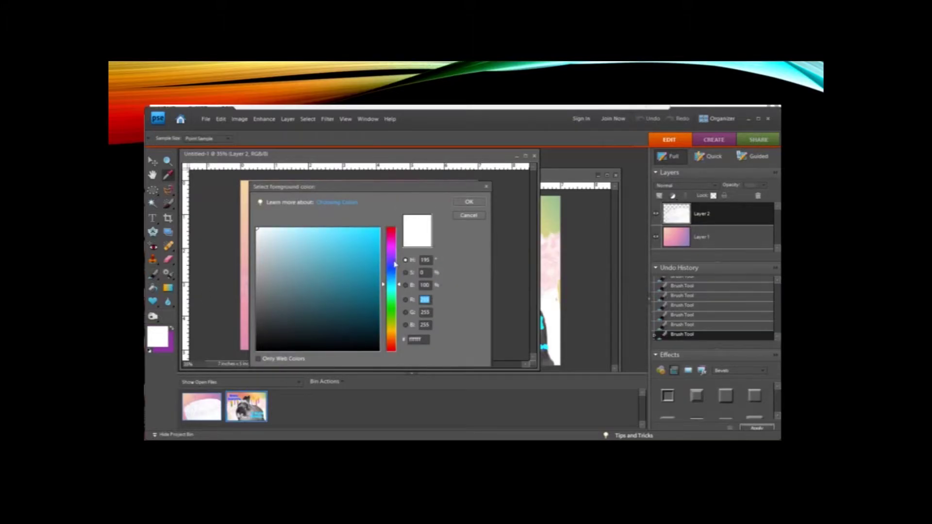
left_click(394, 262)
left_click(344, 234)
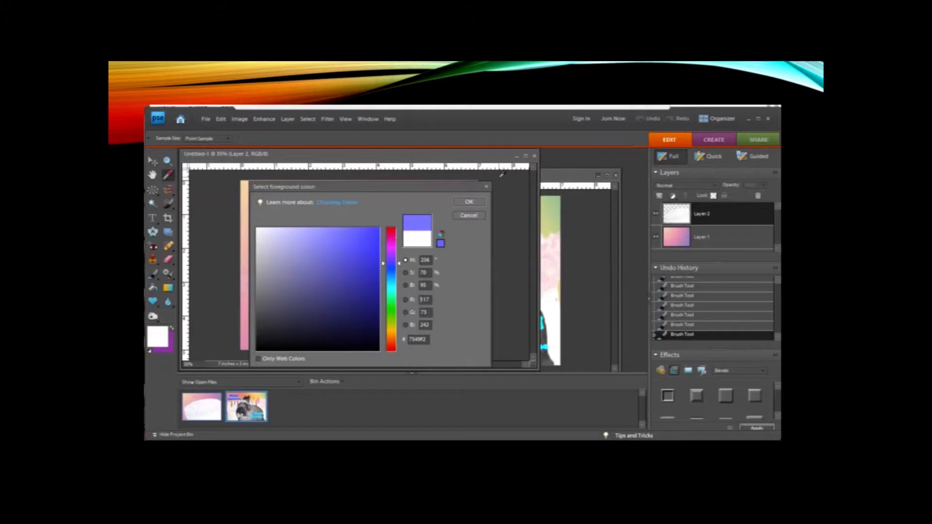
left_click(475, 207)
mouse_move(247, 285)
left_mouse_down()
mouse_move(323, 318)
mouse_move(382, 305)
mouse_move(469, 263)
mouse_move(471, 224)
mouse_move(436, 213)
mouse_move(375, 216)
mouse_move(322, 229)
mouse_move(271, 255)
mouse_move(254, 276)
mouse_move(252, 299)
mouse_move(270, 316)
mouse_move(357, 319)
left_mouse_up()
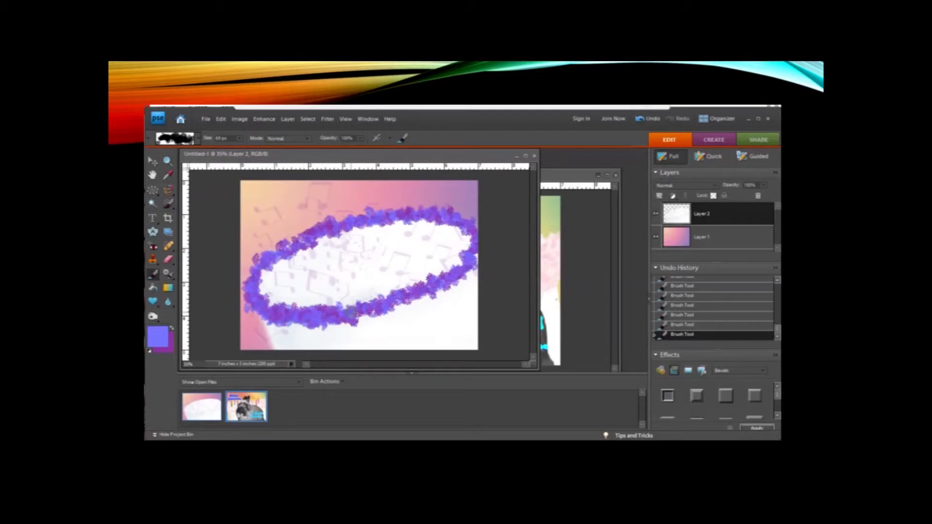
Step: Switch between the bunny birthday card and the violet-ring image, ending with the bunny card in front
left_click(567, 181)
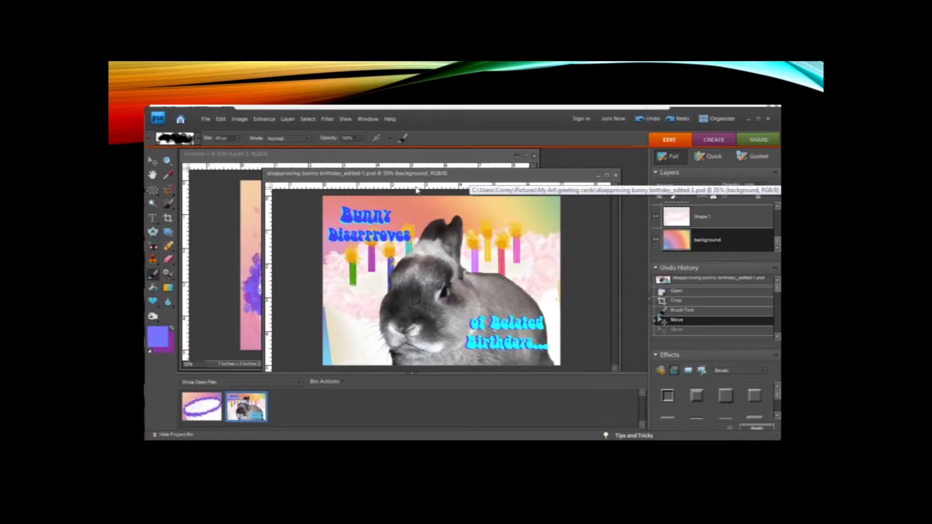
left_click(411, 160)
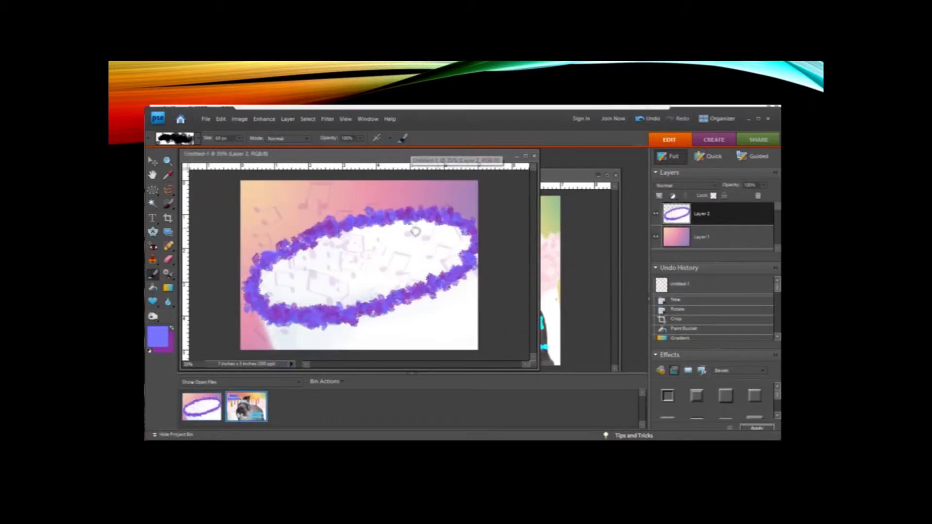
left_click(569, 181)
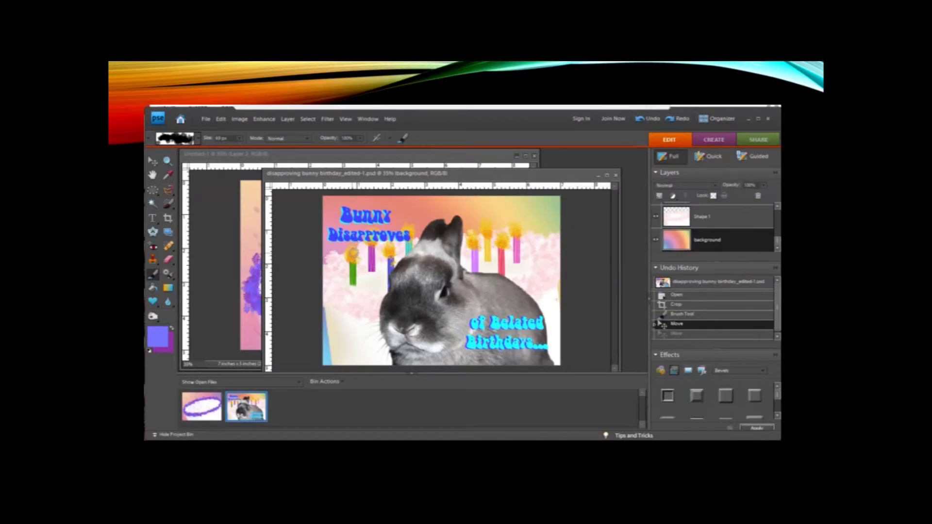
Step: On Untitled-1, load the Faux Finish Brushes set and pick the wavy brush tip
left_click(242, 157)
left_click(199, 139)
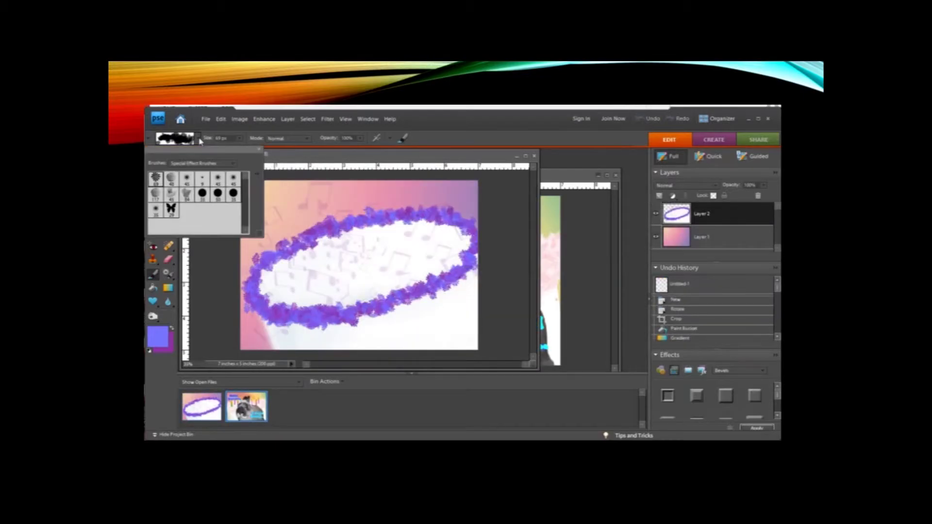
left_click(194, 164)
left_click(192, 220)
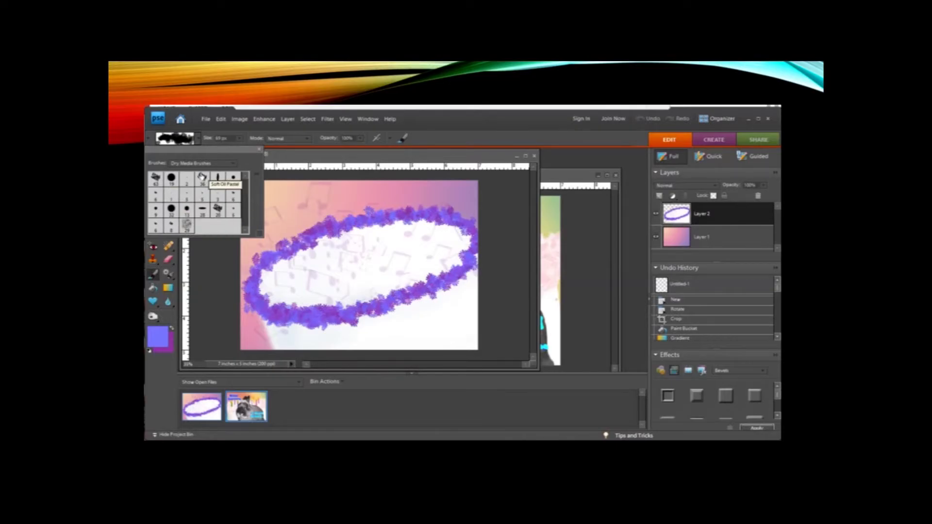
left_click(201, 164)
left_click(194, 227)
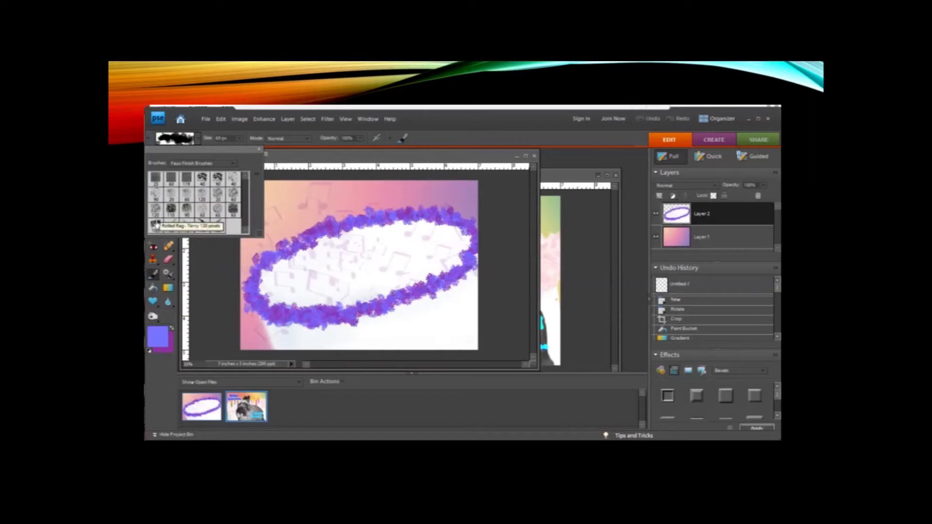
left_click(156, 224)
left_click(238, 140)
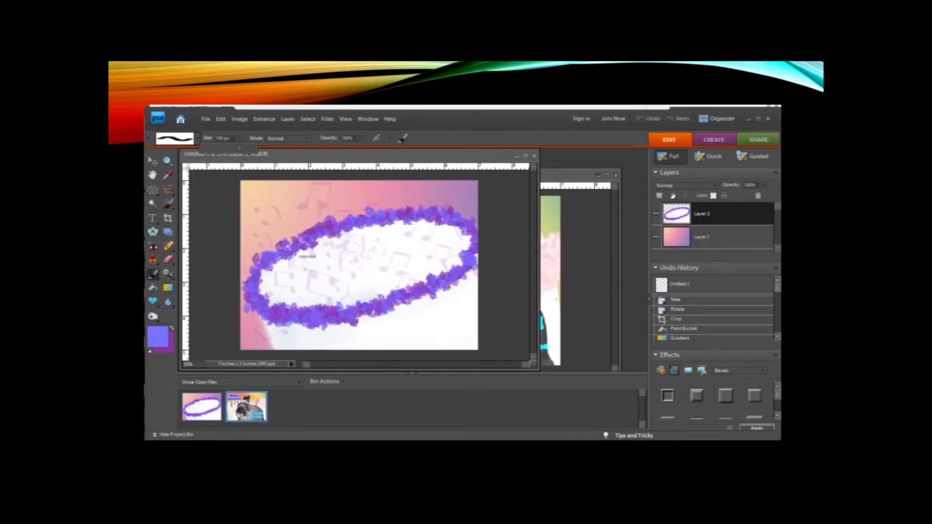
Step: Set the foreground painting colour to pink
left_click(165, 336)
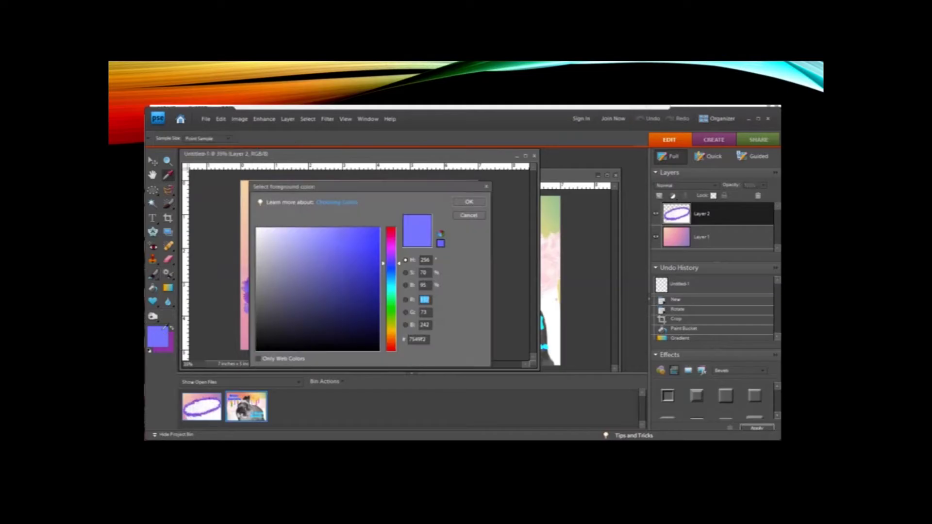
left_click(394, 233)
left_click(467, 203)
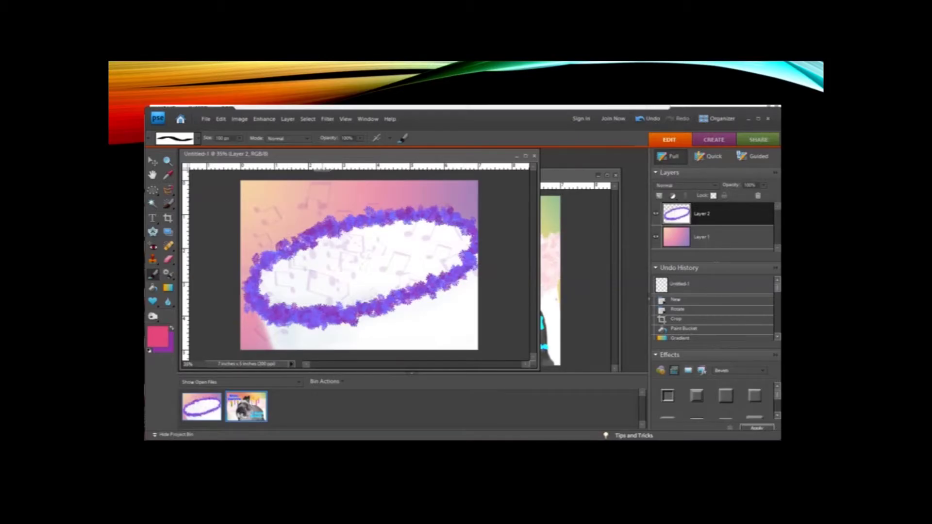
Step: Add a new layer named 'candles'
left_click(288, 119)
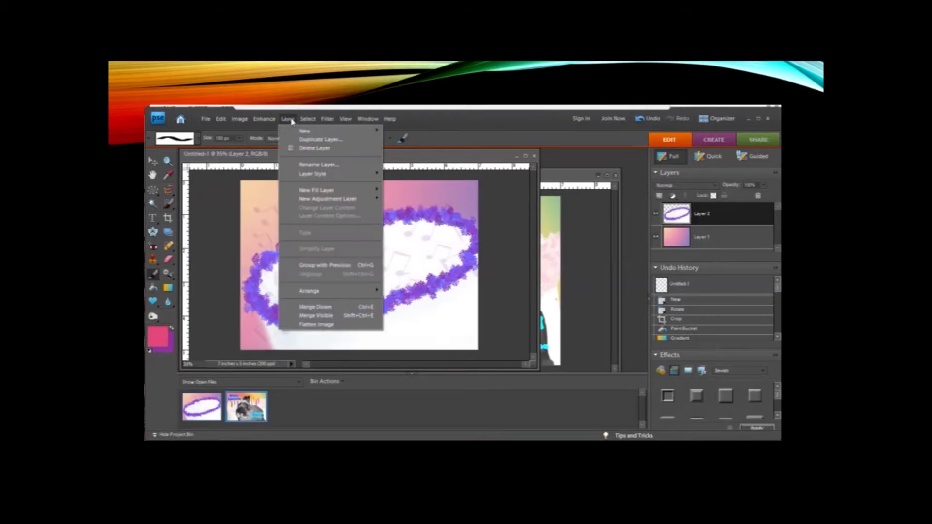
mouse_move(295, 132)
left_click(389, 131)
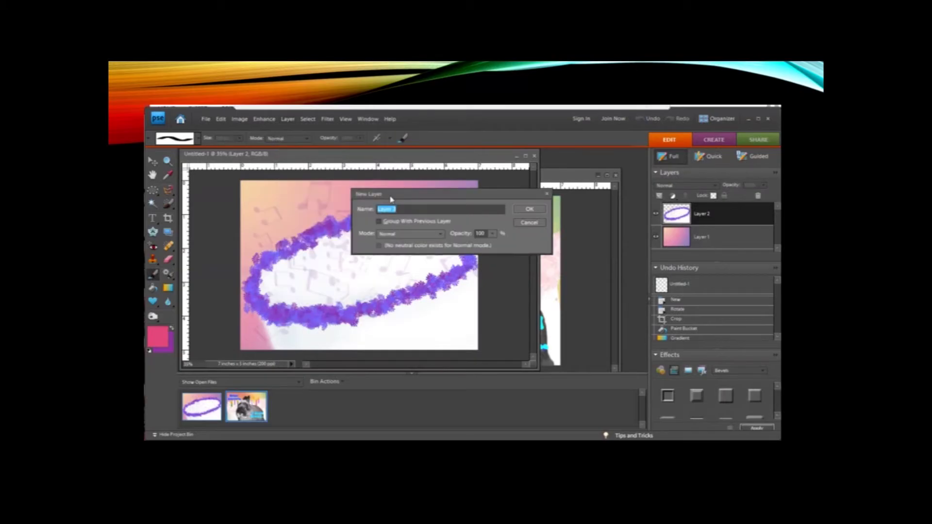
type("candles")
left_click(517, 210)
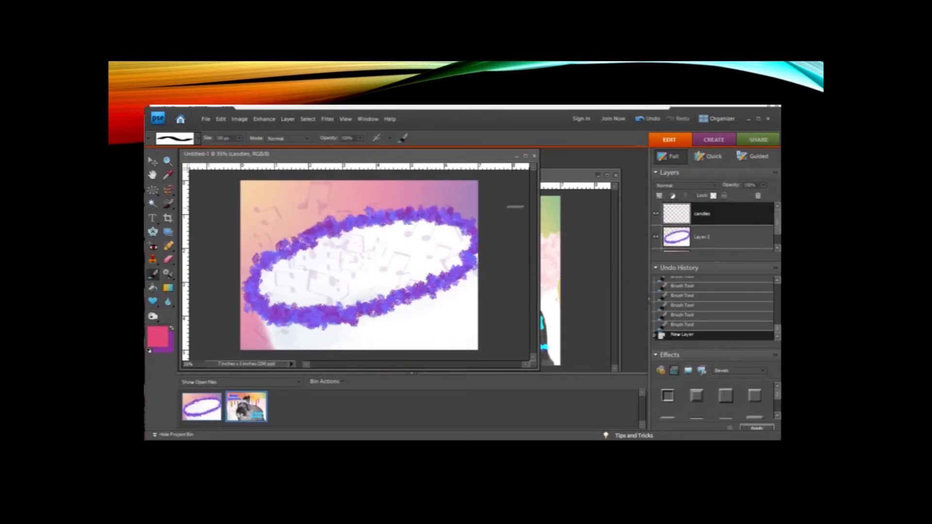
left_click(320, 263)
left_click(336, 296, "shift")
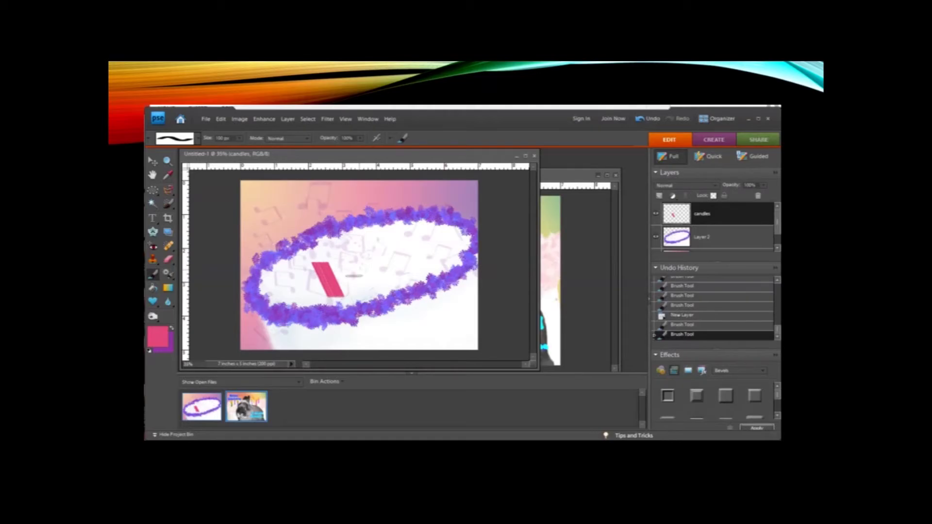
left_click(649, 119)
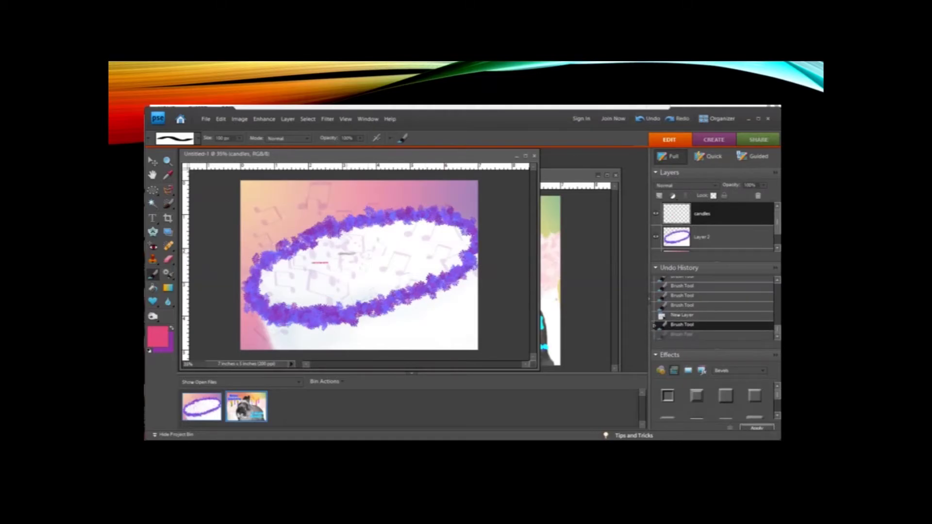
left_click(640, 121)
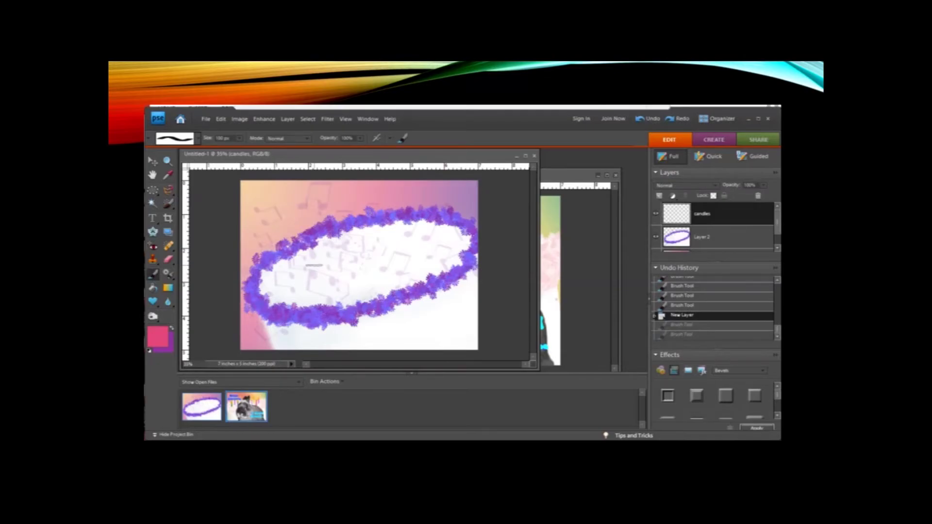
Step: Paint a pink vertical candle stroke and move it onto the icing ring's left edge
left_click(314, 265)
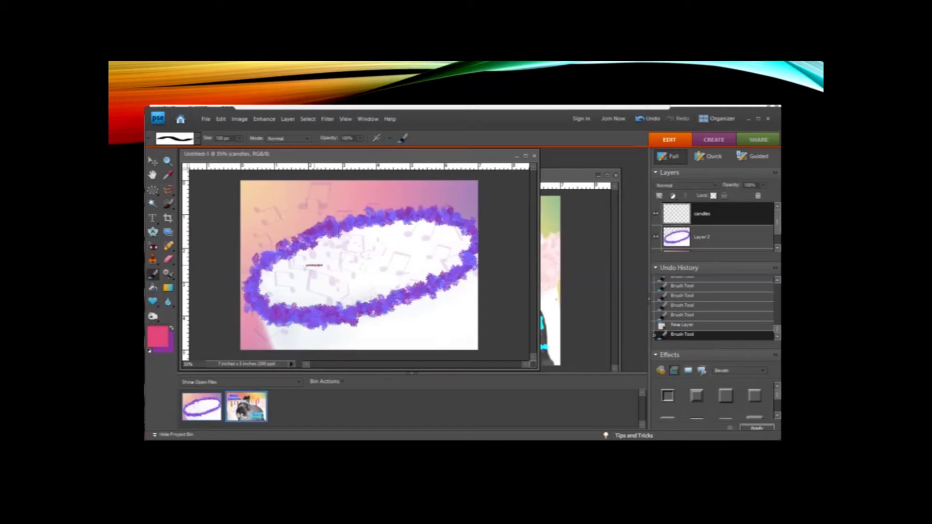
left_click(649, 118)
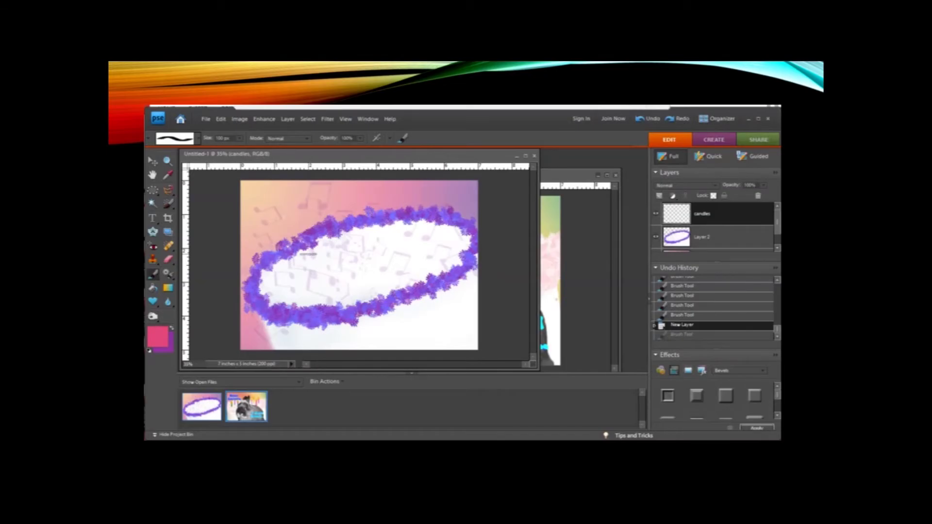
left_click(309, 254)
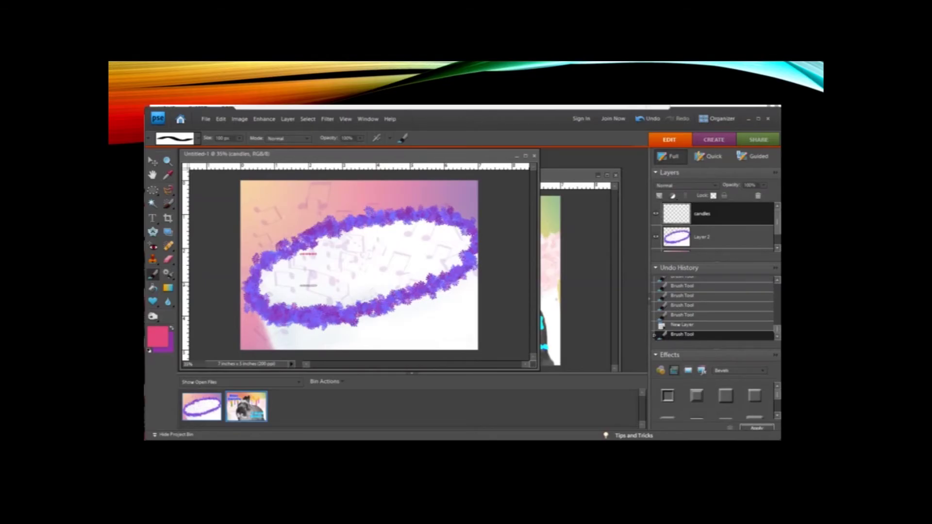
left_click_drag(309, 285, 308, 255)
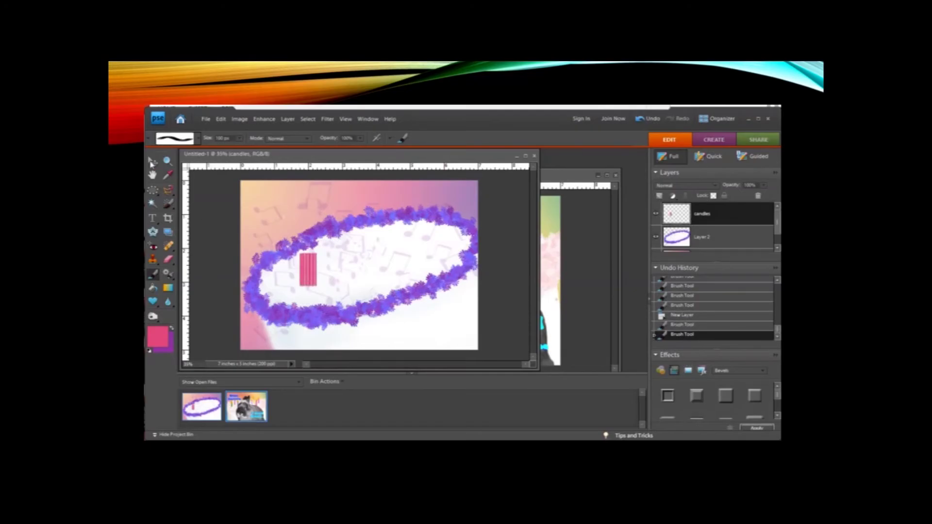
left_click(152, 162)
left_click_drag(310, 263, 286, 245)
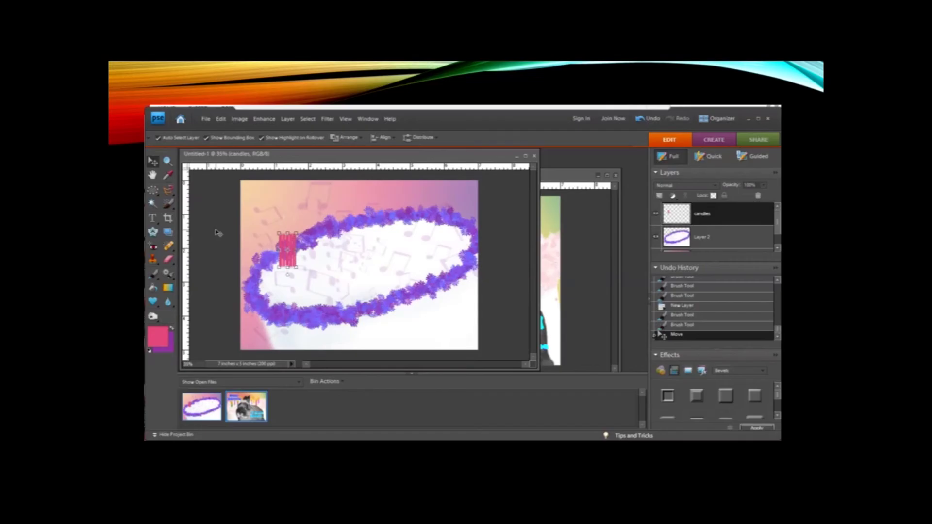
Step: Set the foreground colour to a bright, saturated yellow
left_click(164, 330)
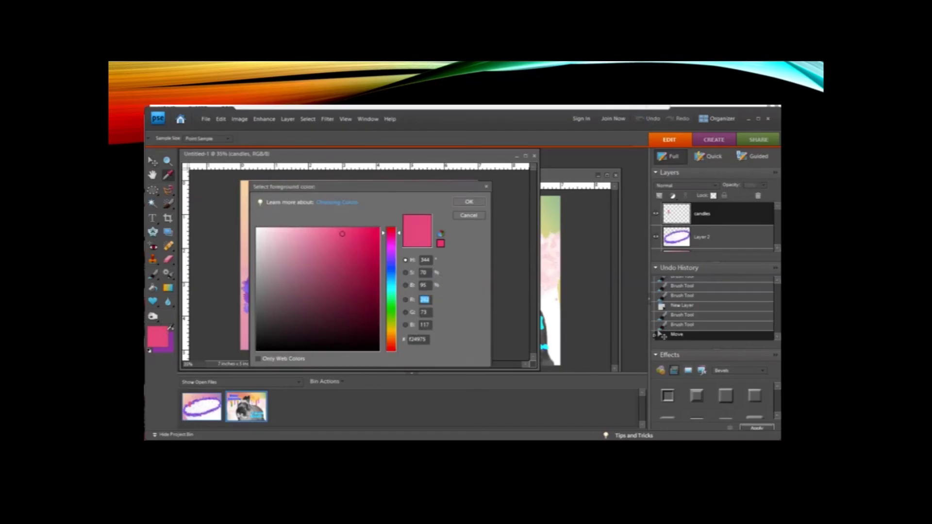
left_click(394, 331)
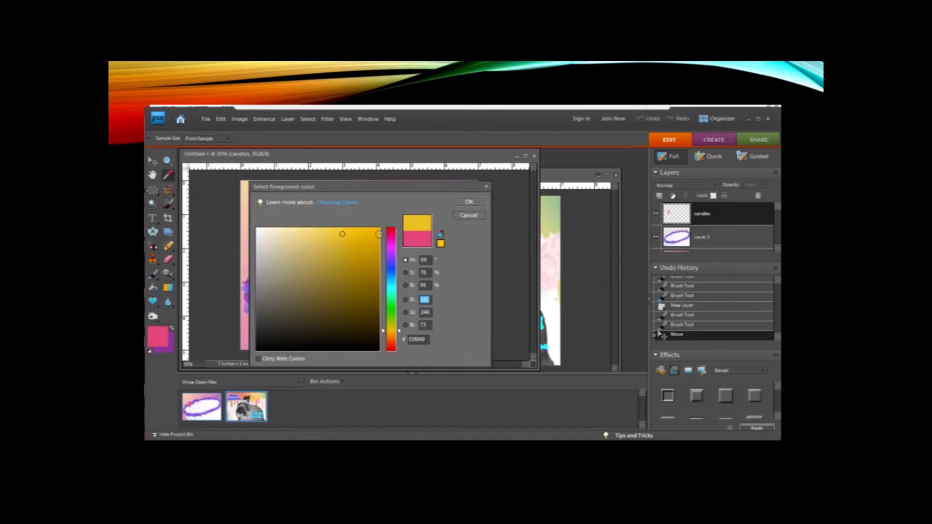
left_click(371, 228)
left_click(469, 202)
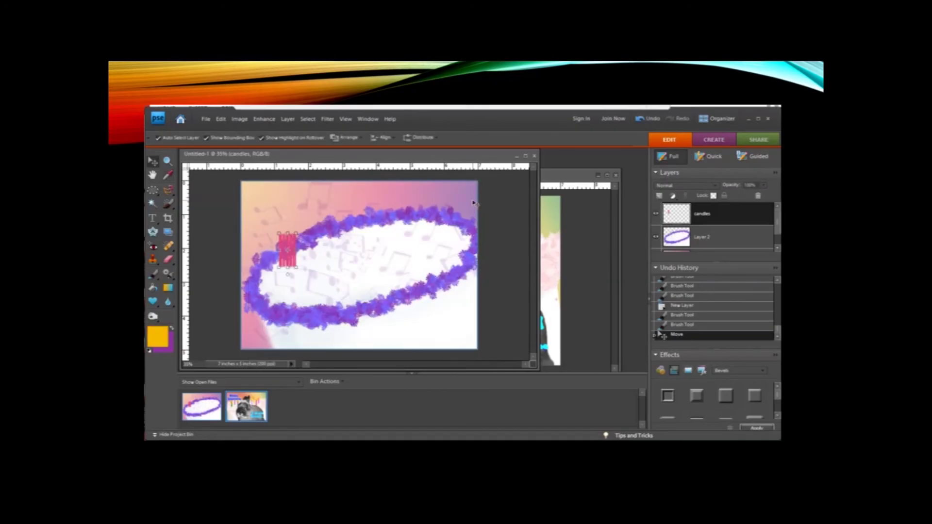
Step: Return to the Brush tool and pick a wispy Faux Finish brush at 40 px
left_click(153, 275)
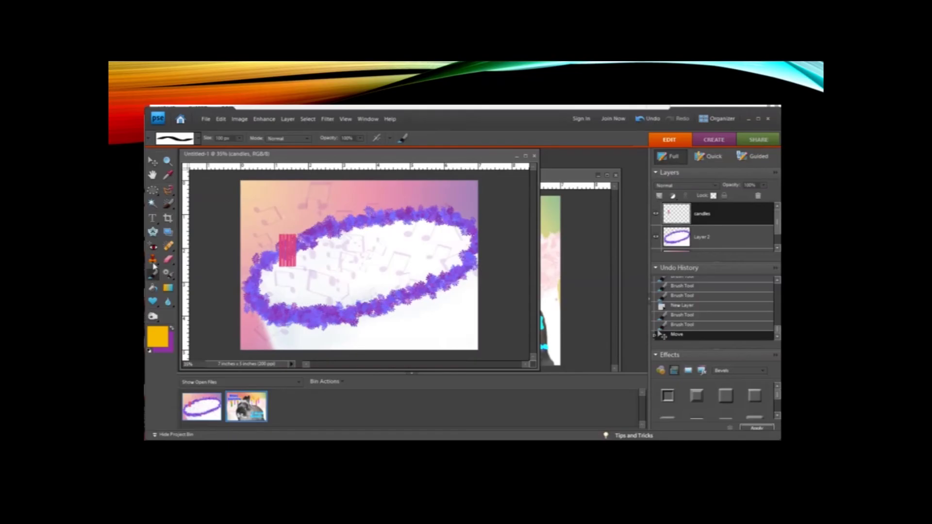
left_click(196, 141)
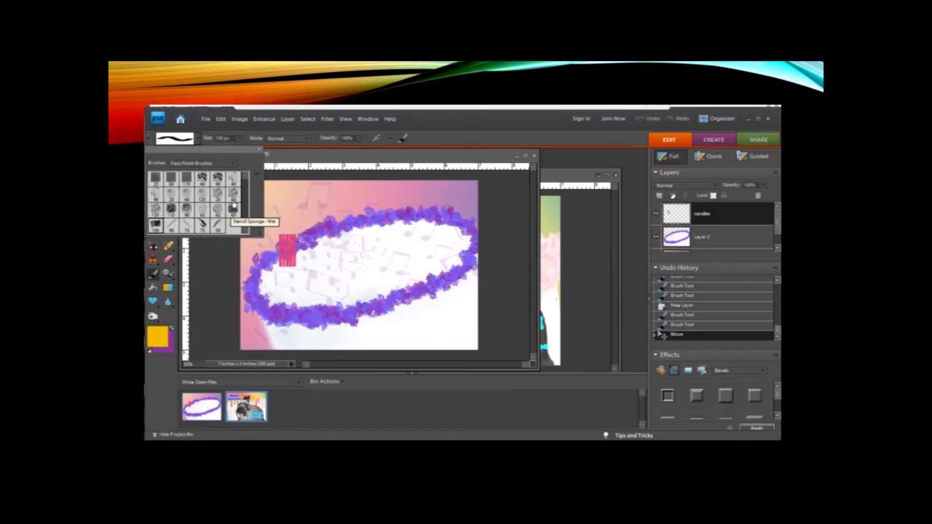
left_click(232, 180)
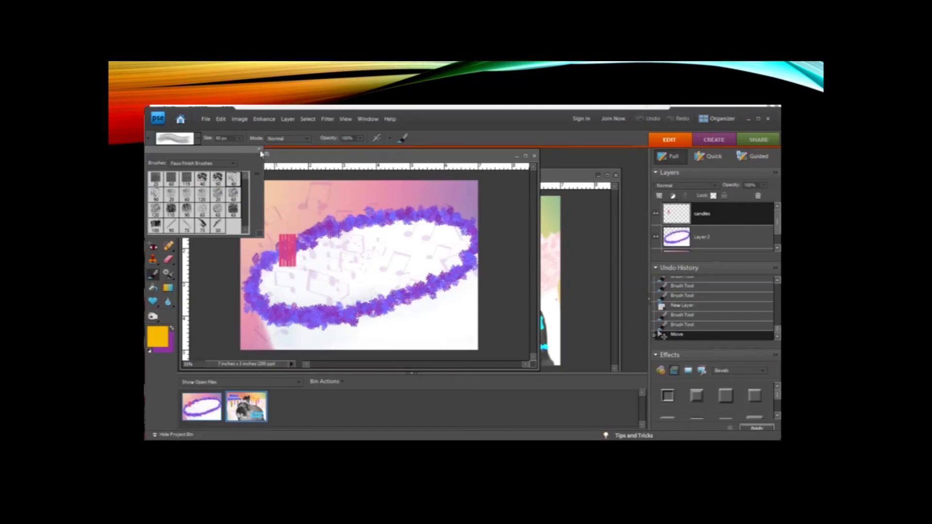
left_click(259, 149)
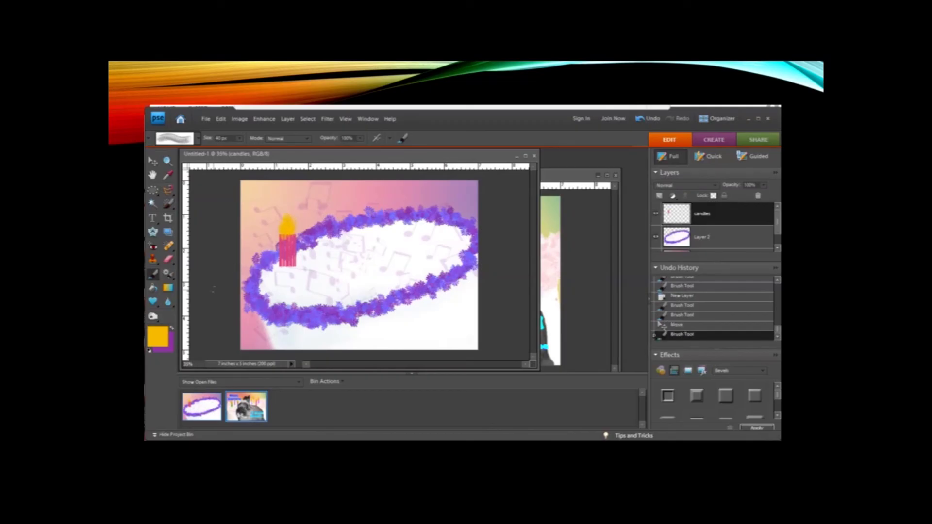
Step: Shift the foreground colour from yellow to orange for the flame
left_click(157, 341)
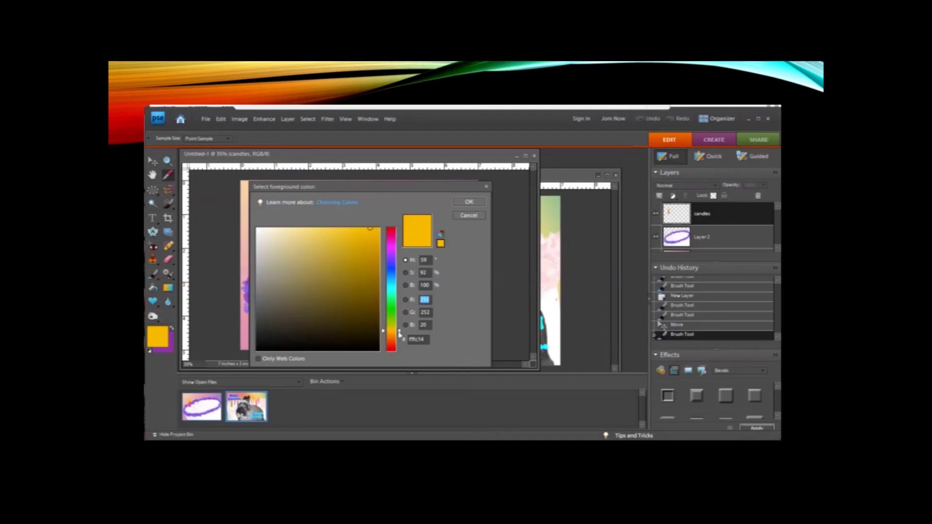
left_click_drag(400, 331, 399, 336)
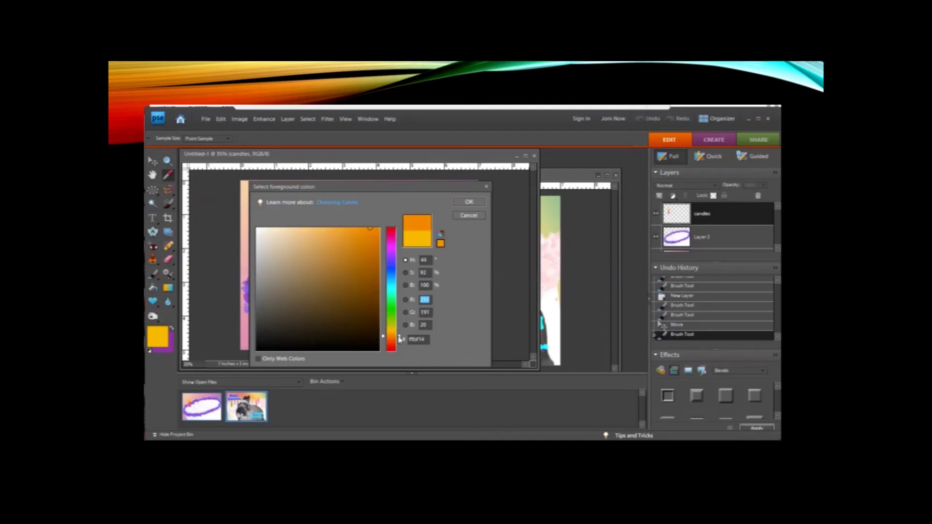
left_click(469, 202)
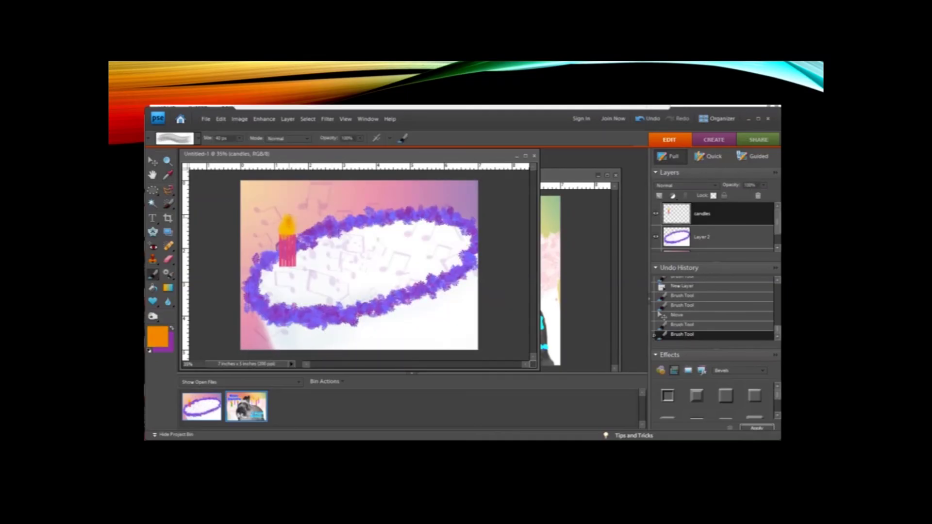